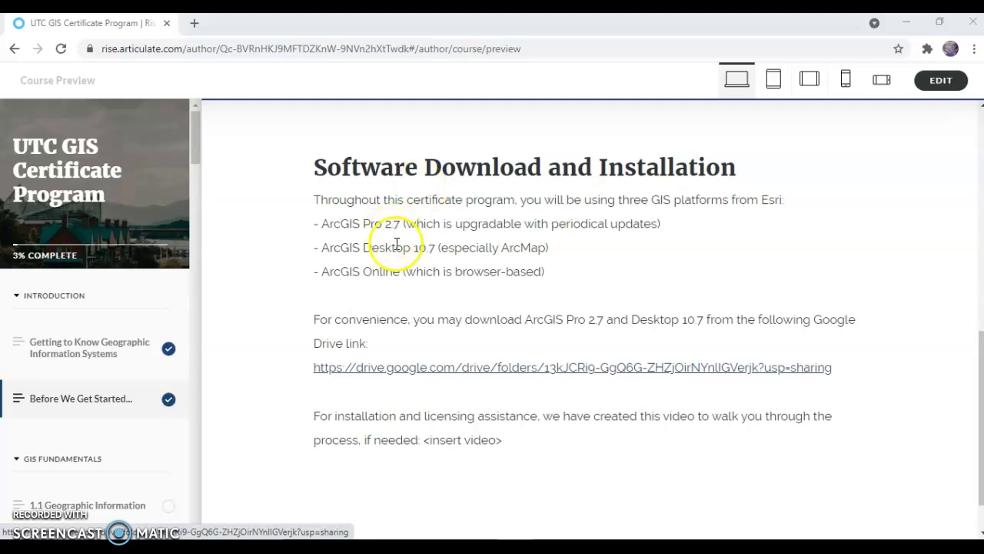
Follow the course page's Google Drive software link and open the ArcGIS Desktop 10.7 folder
click(377, 372)
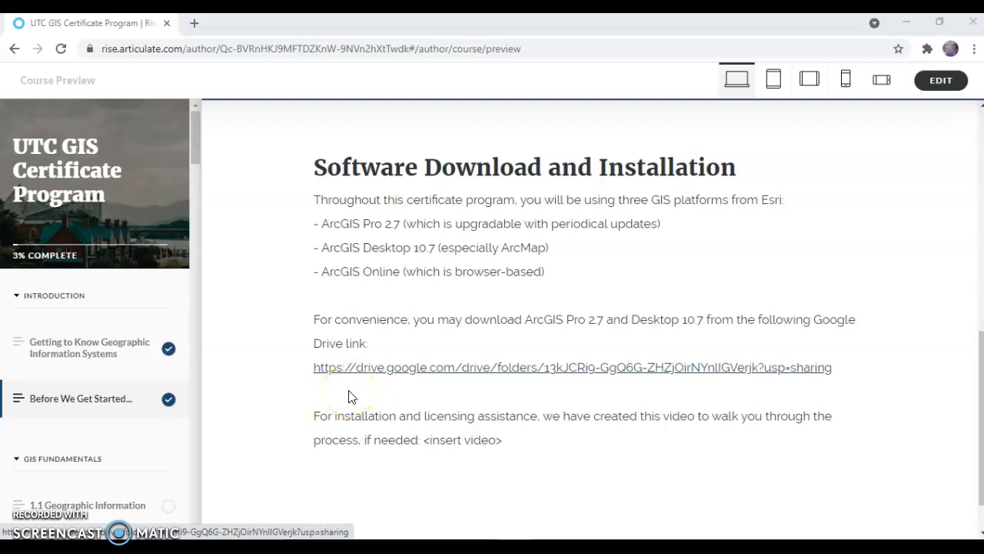
click(462, 368)
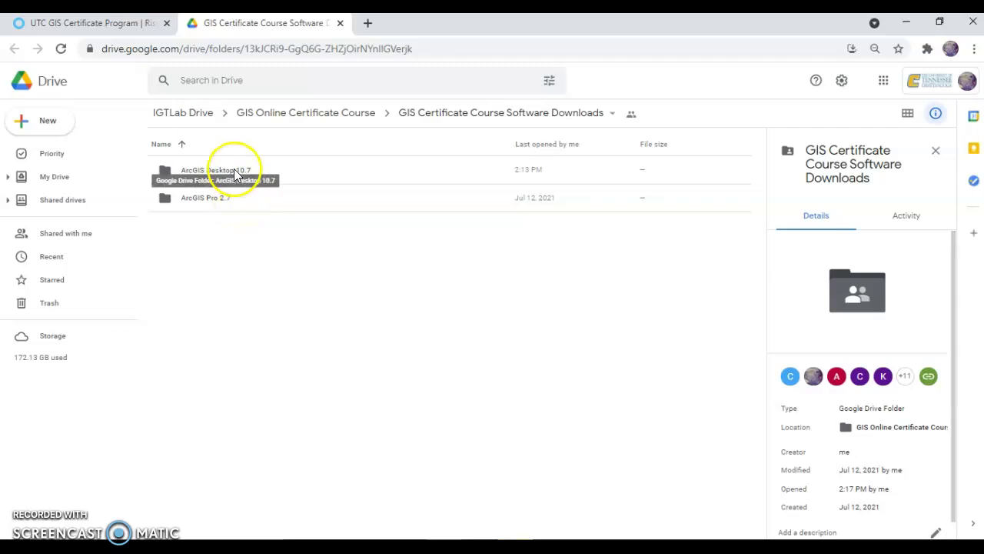
double_click(238, 171)
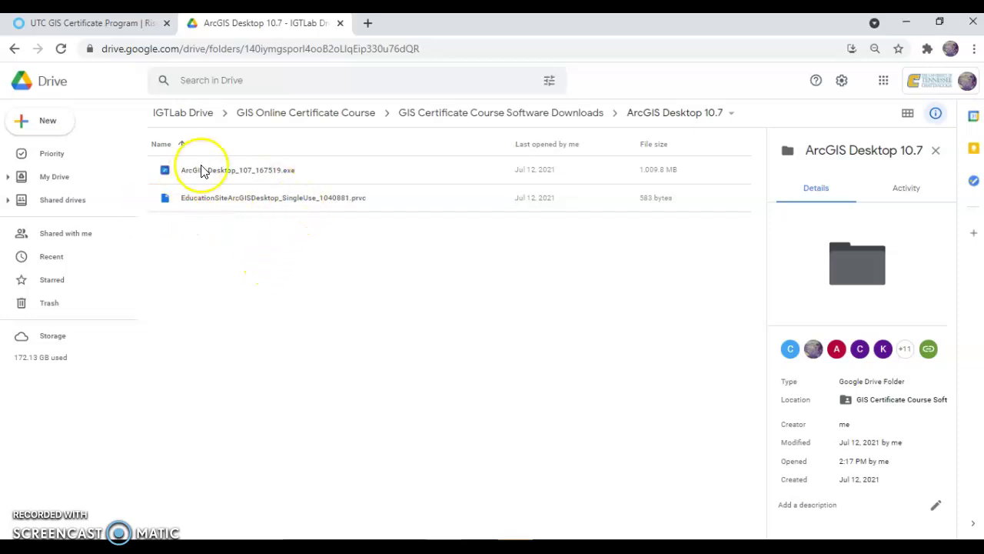
Download the EducationSiteArcGISDesktop single-use .prvc provisioning file from the Drive folder
click(341, 209)
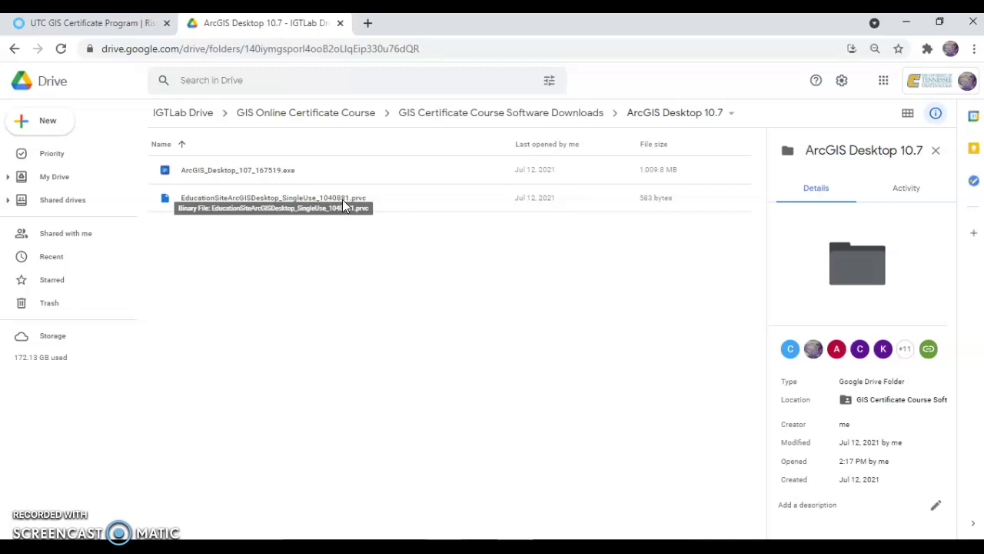
right_click(342, 200)
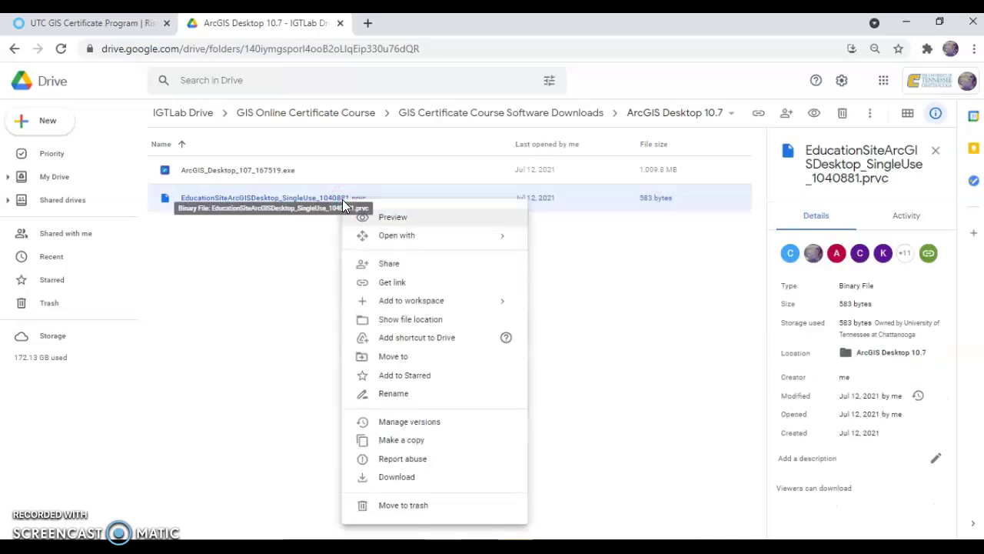
click(407, 479)
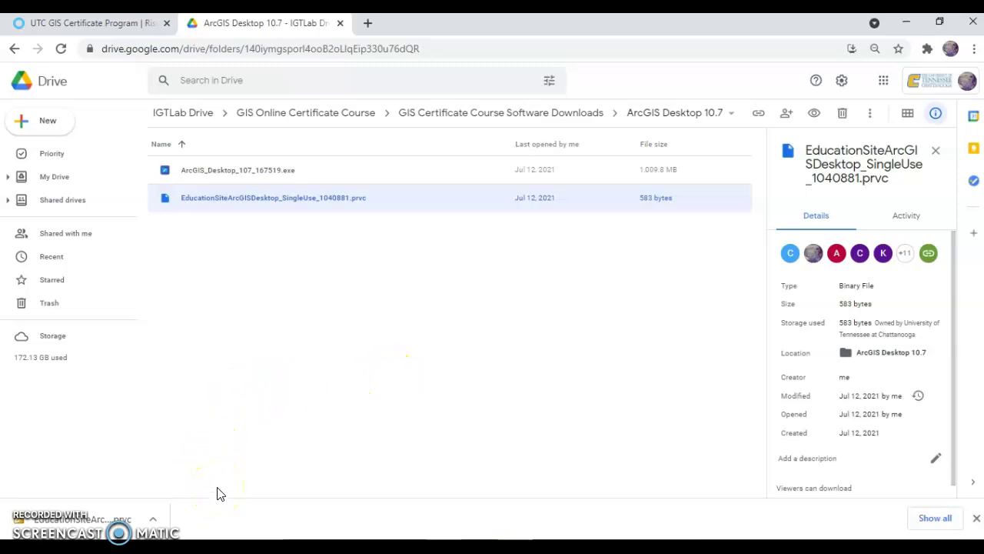
Locate the downloaded .prvc file in its folder and open it to start the Software Authorization Wizard
click(153, 524)
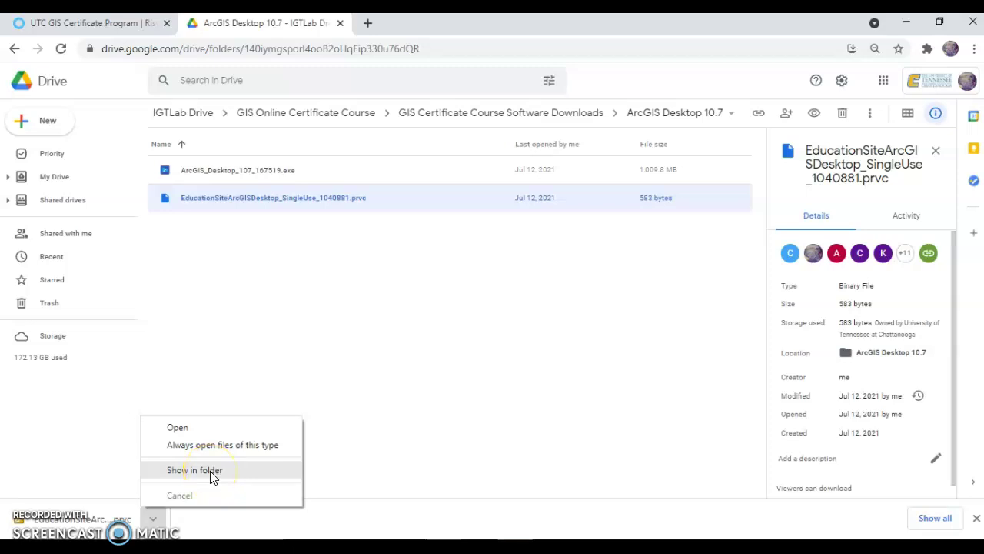
click(212, 477)
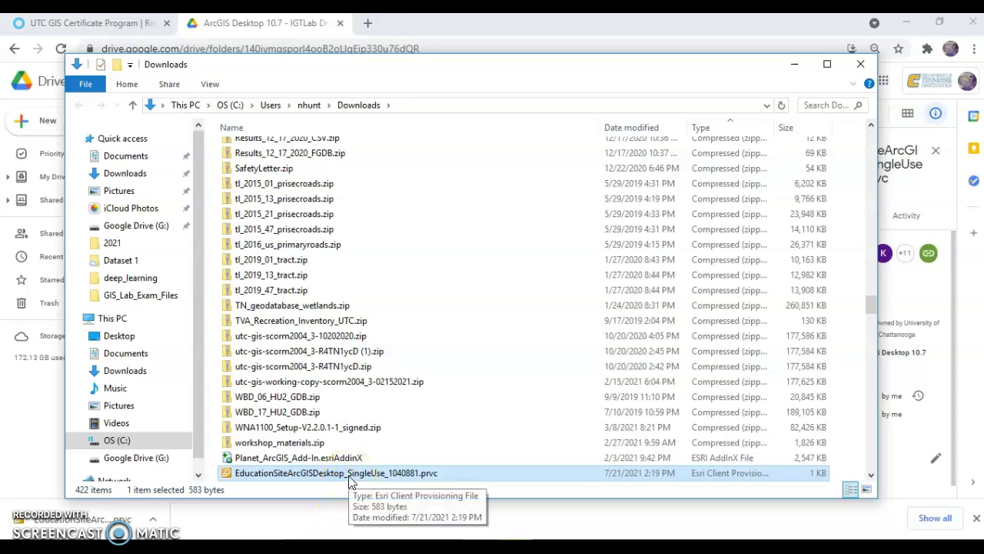
double_click(350, 476)
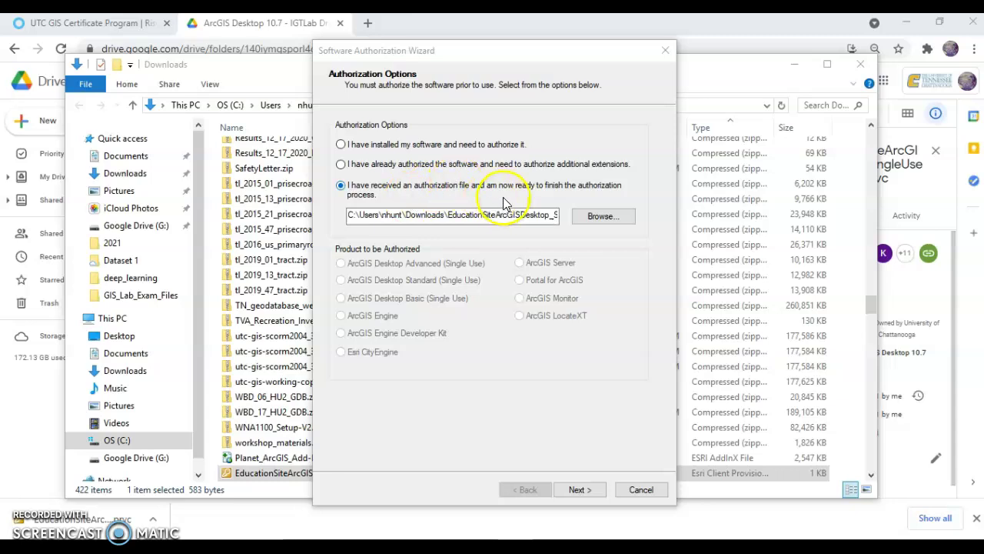
Proceed with the received authorization file, choose authorizing with Esri now using the Internet, and accept the prefilled contact information
click(465, 218)
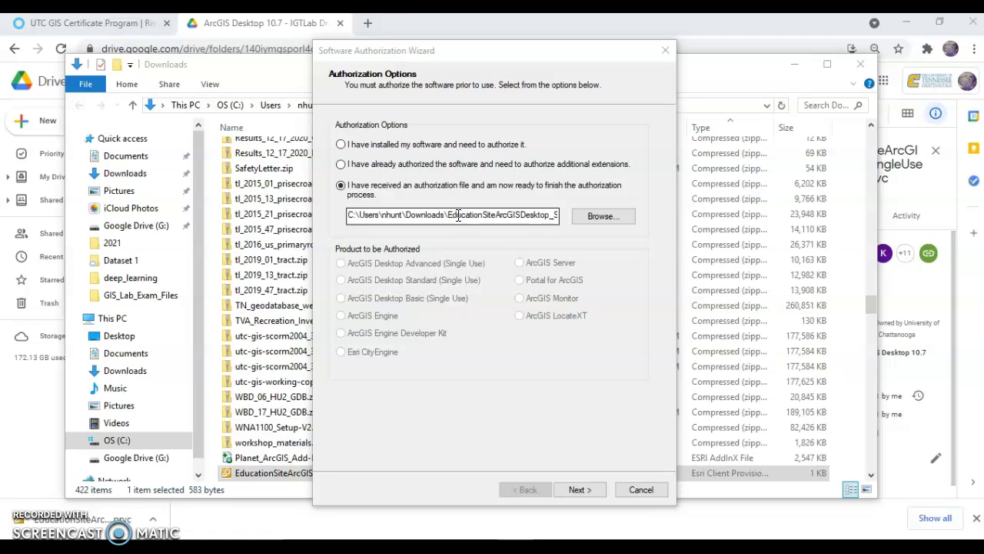
click(581, 492)
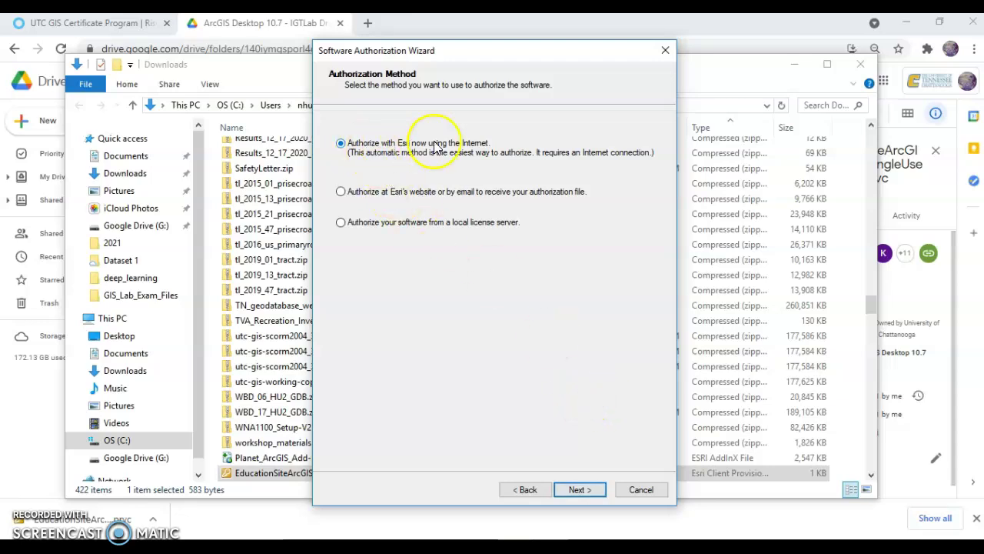
click(581, 491)
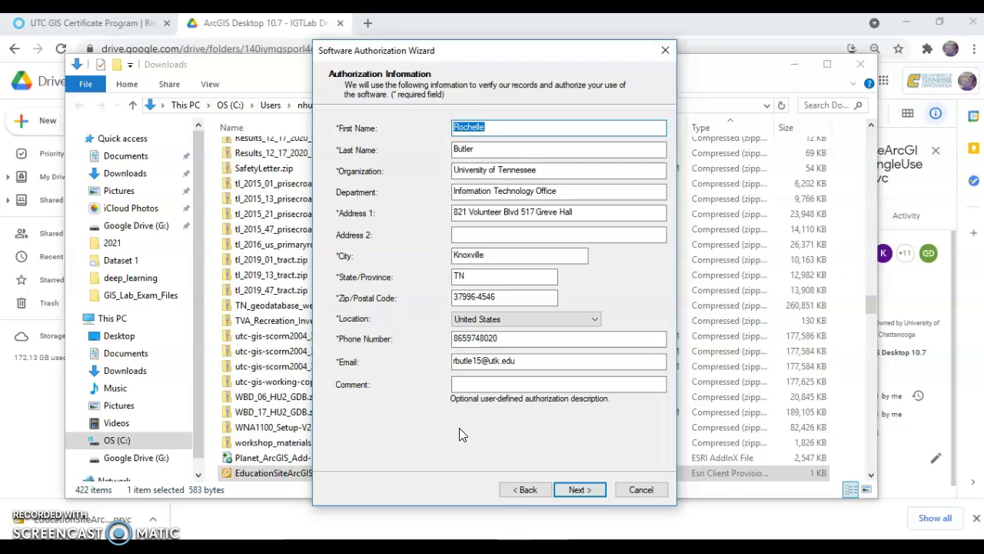
click(569, 489)
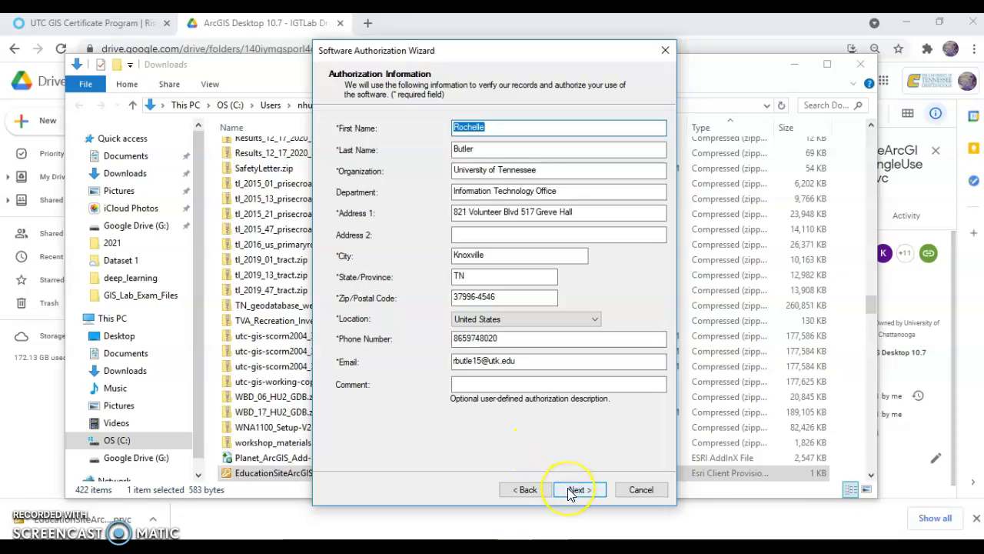
click(570, 490)
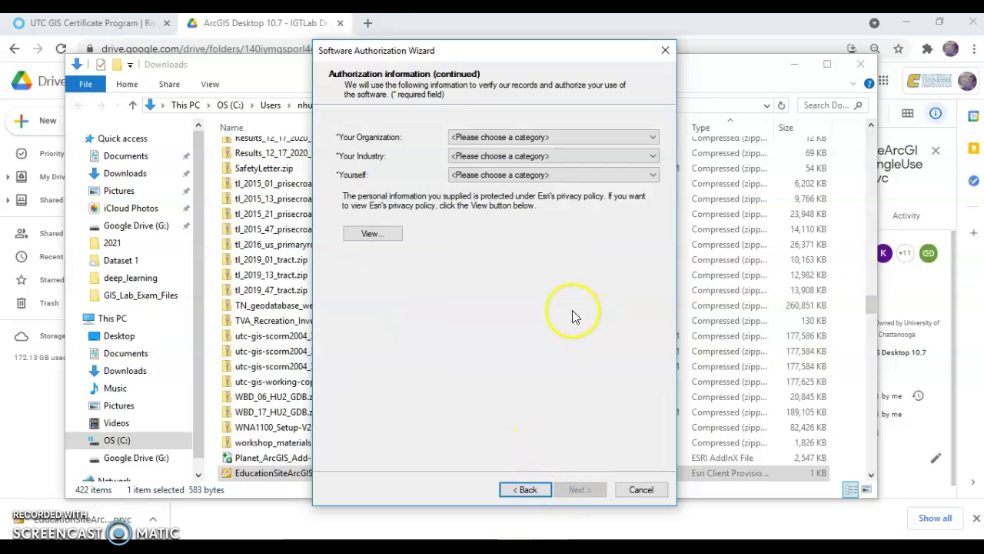
Set the organization to Education-Student, the industry to GIS Services and yourself to Student, and continue the authorization
click(602, 138)
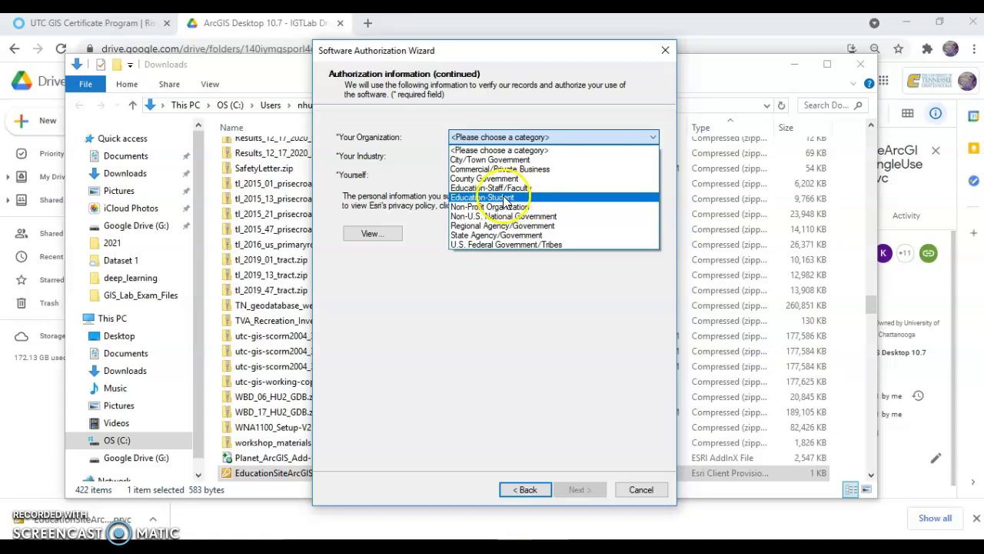
click(533, 198)
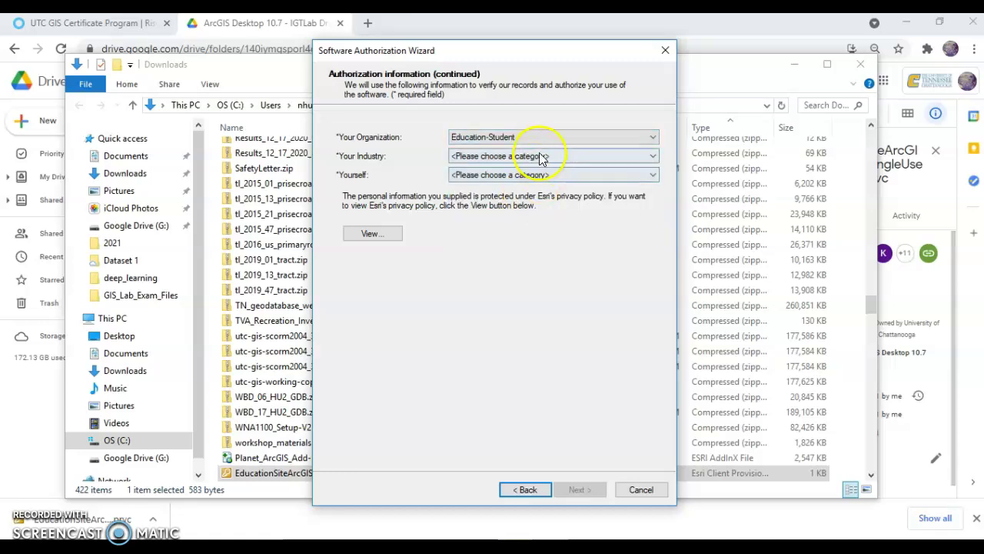
click(534, 156)
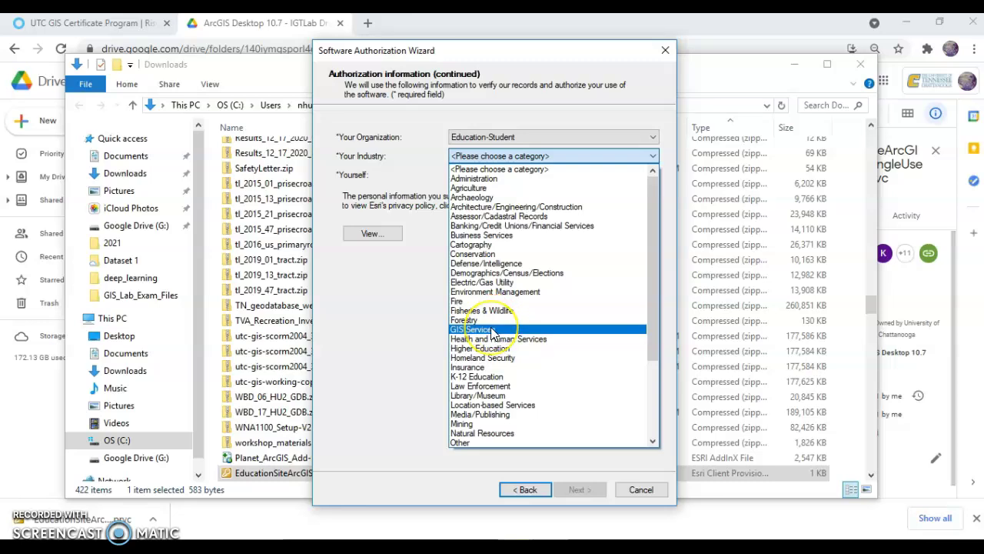
click(493, 330)
click(566, 175)
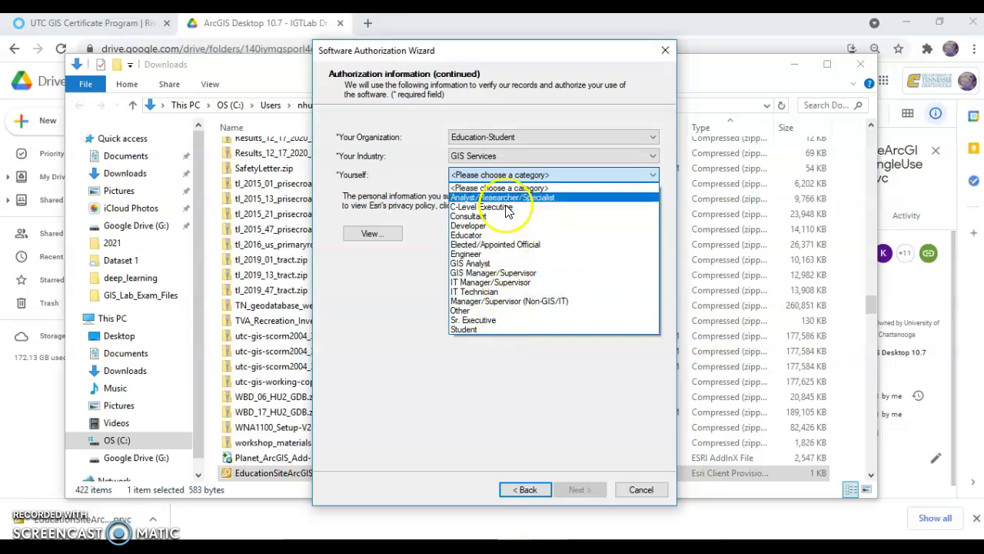
click(488, 331)
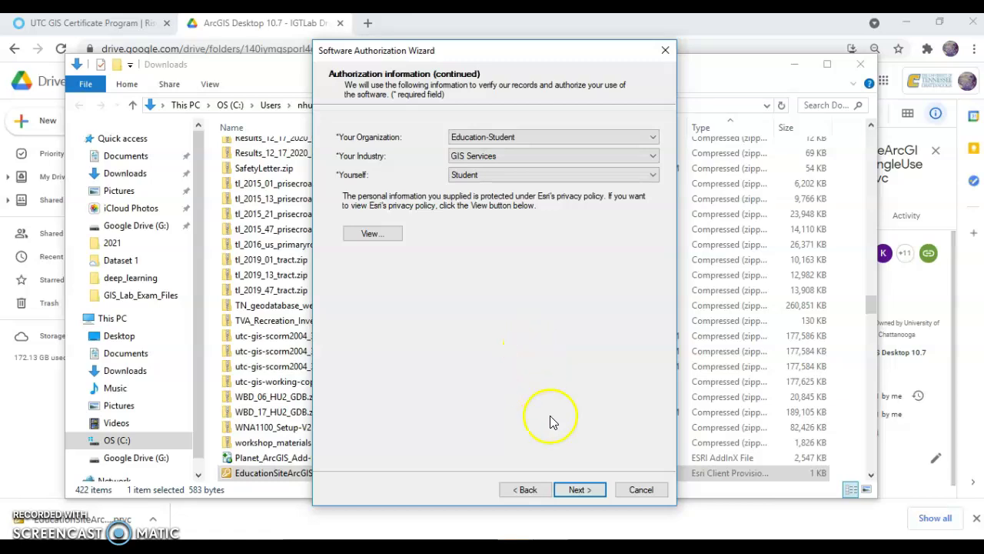
click(576, 489)
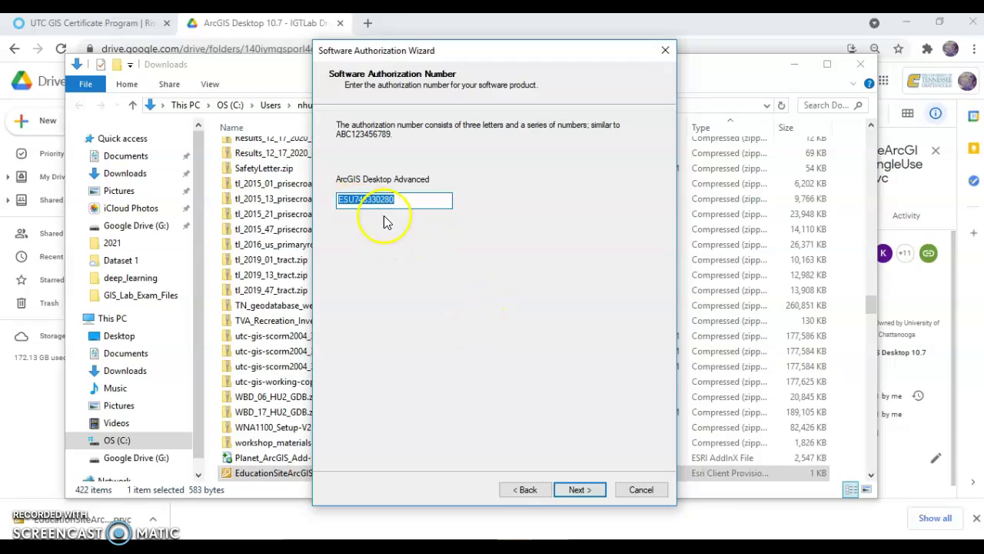
Accept the prefilled authorization number and extension settings, and complete the software authorization
click(578, 491)
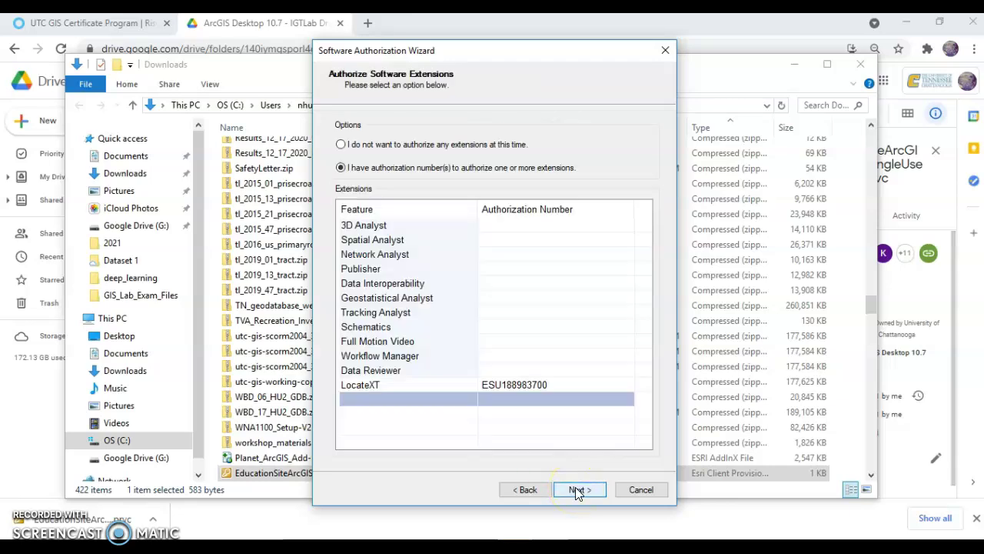
click(578, 491)
click(578, 491)
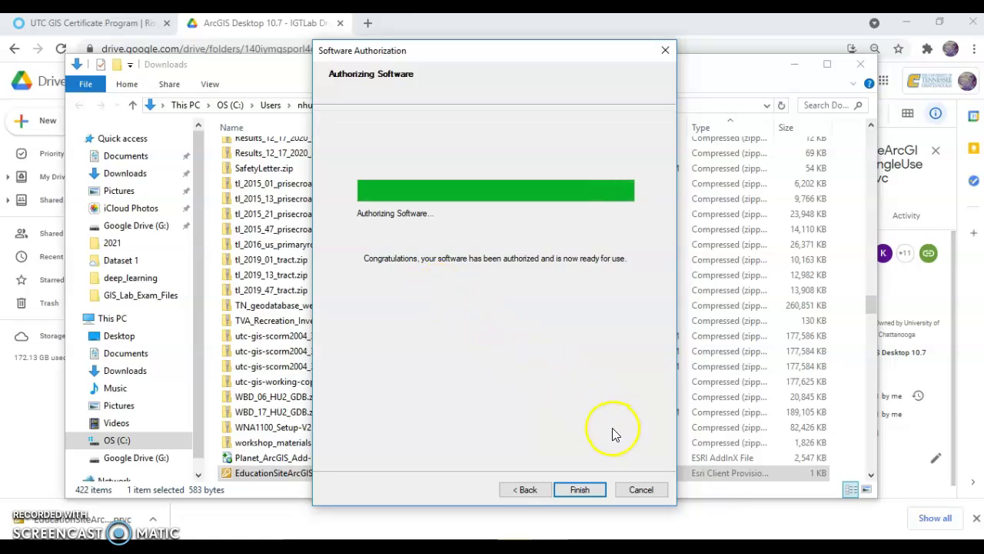
click(589, 489)
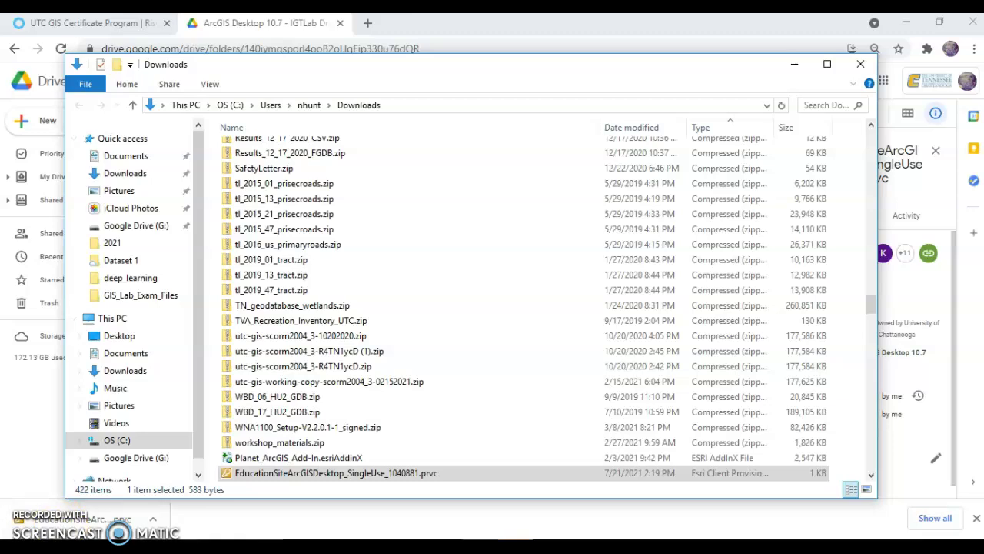
Launch ArcMap 10.7 with a blank untitled map and close the Results window
key(super)
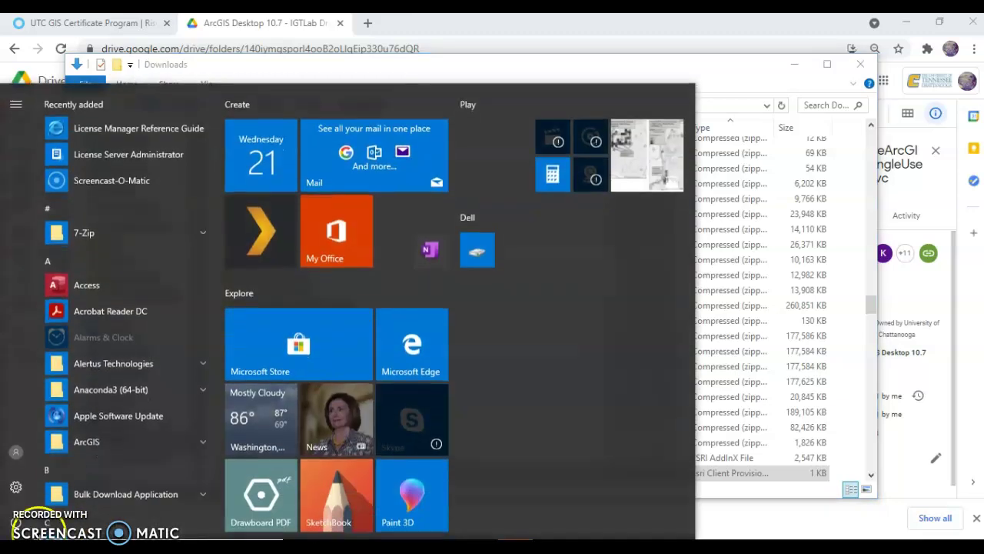
click(126, 441)
scroll(156, 370, down, 5)
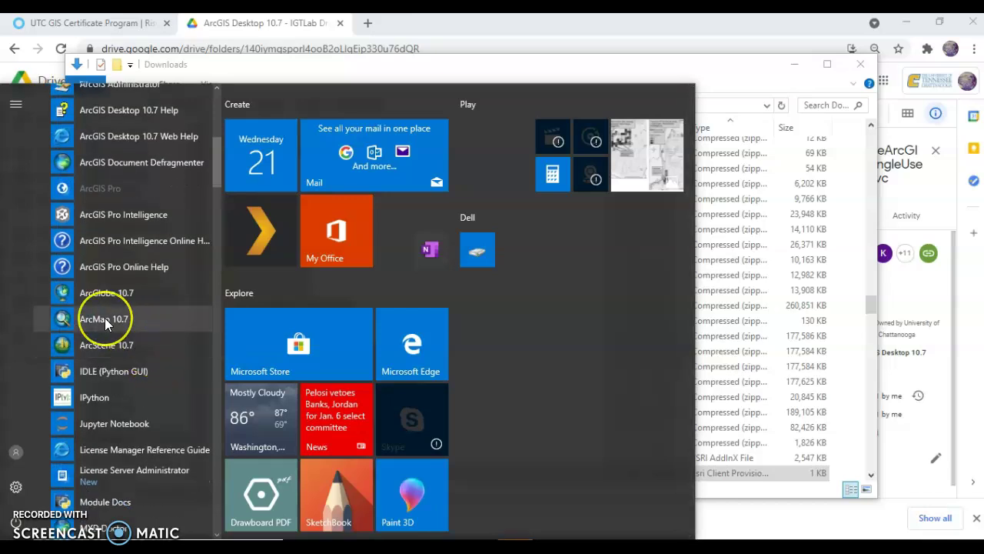
click(104, 318)
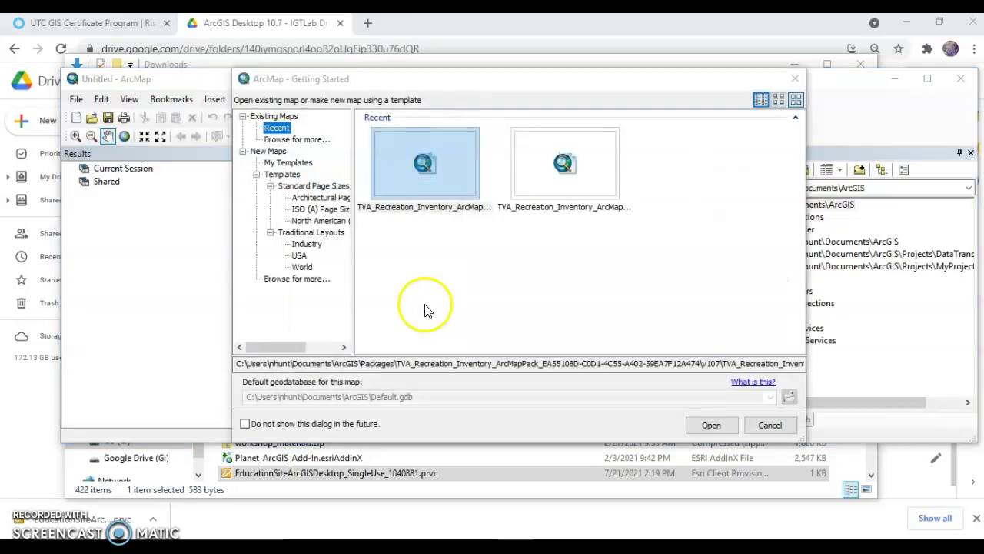
click(795, 78)
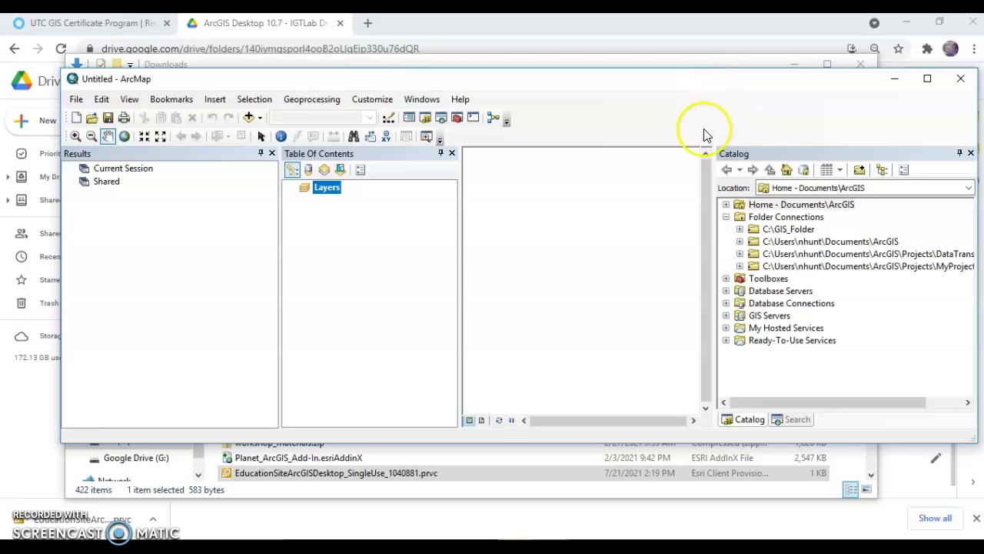
click(271, 153)
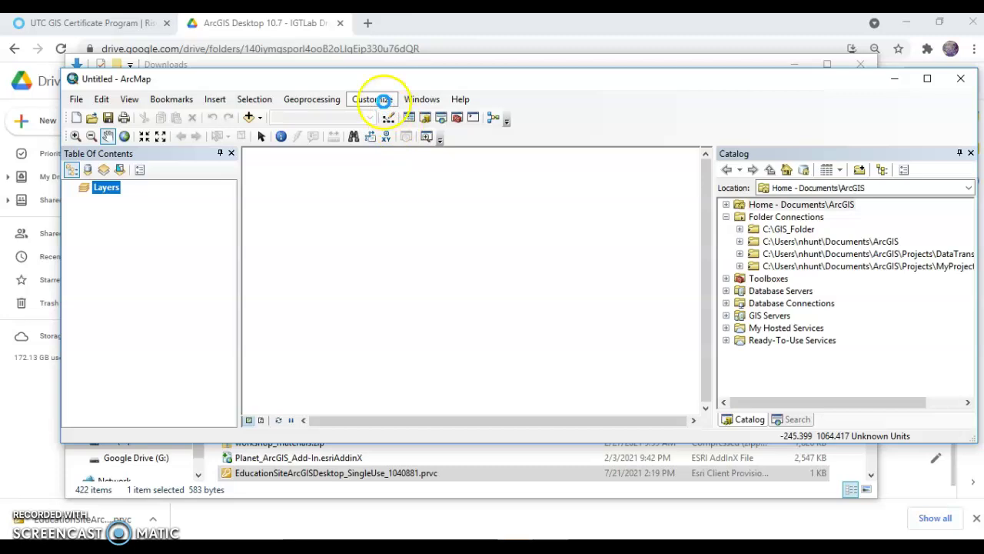
Enable all listed ArcMap extensions, from 3D Analyst through Tracking Analyst, and extend the ArcMap window downward
click(383, 101)
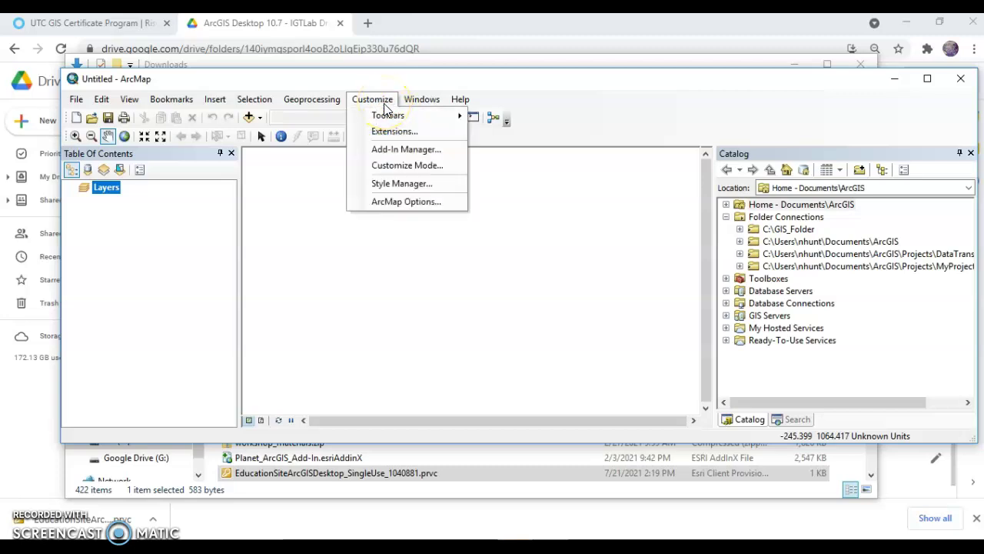
click(394, 133)
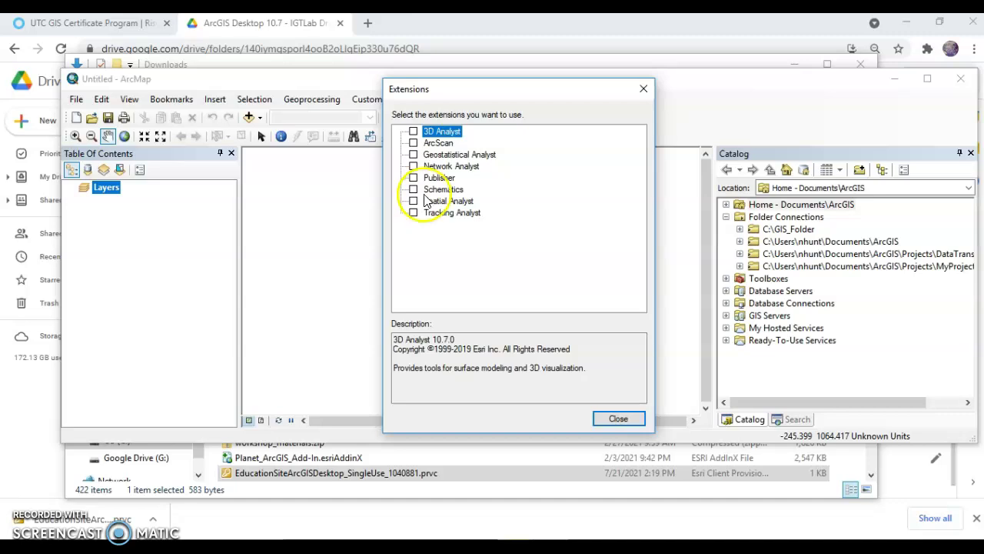
click(496, 181)
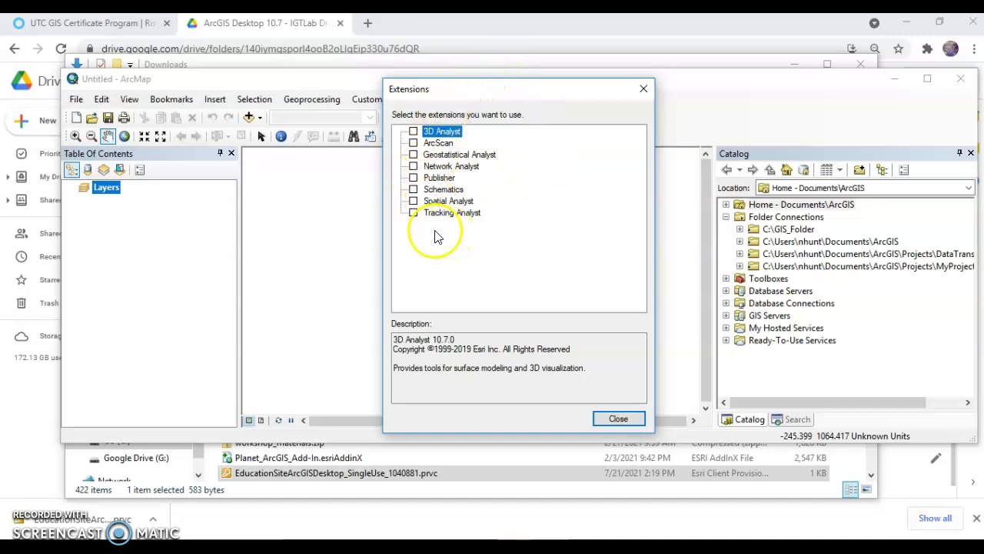
click(413, 201)
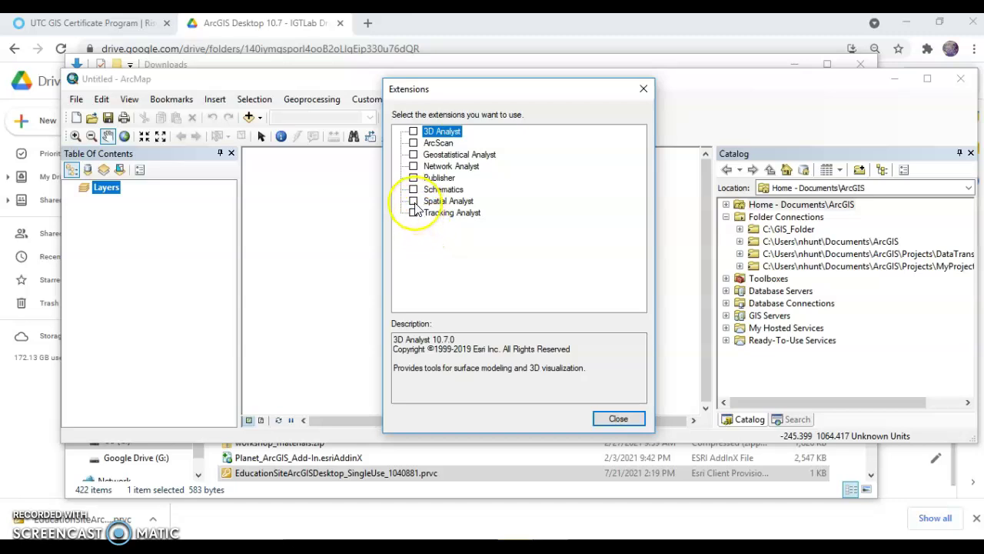
click(413, 132)
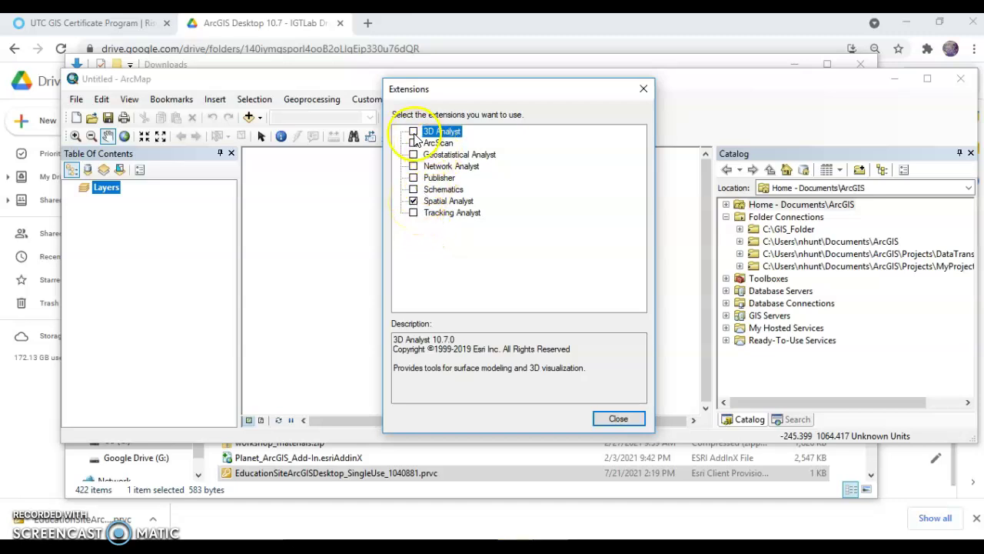
click(414, 143)
click(414, 154)
click(414, 166)
click(413, 177)
click(413, 189)
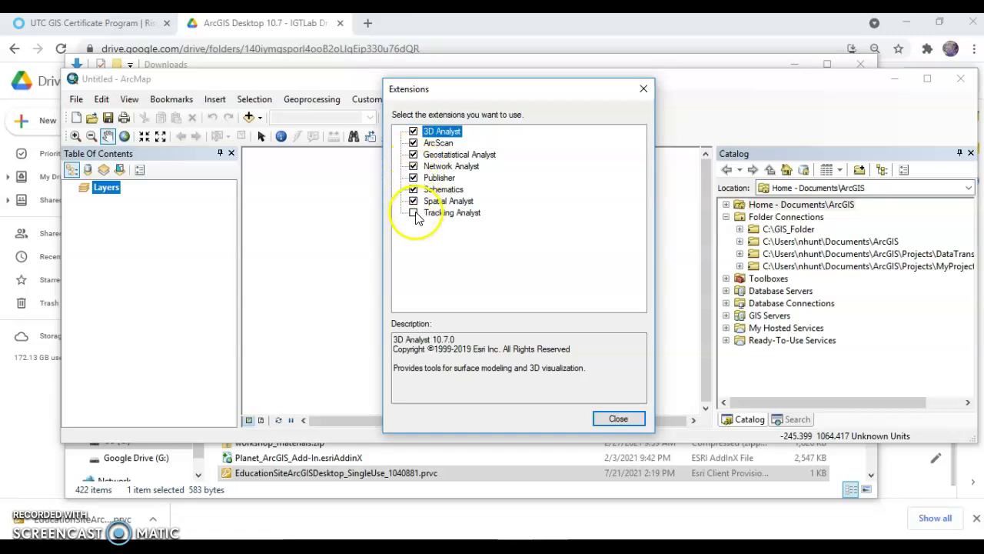
click(414, 213)
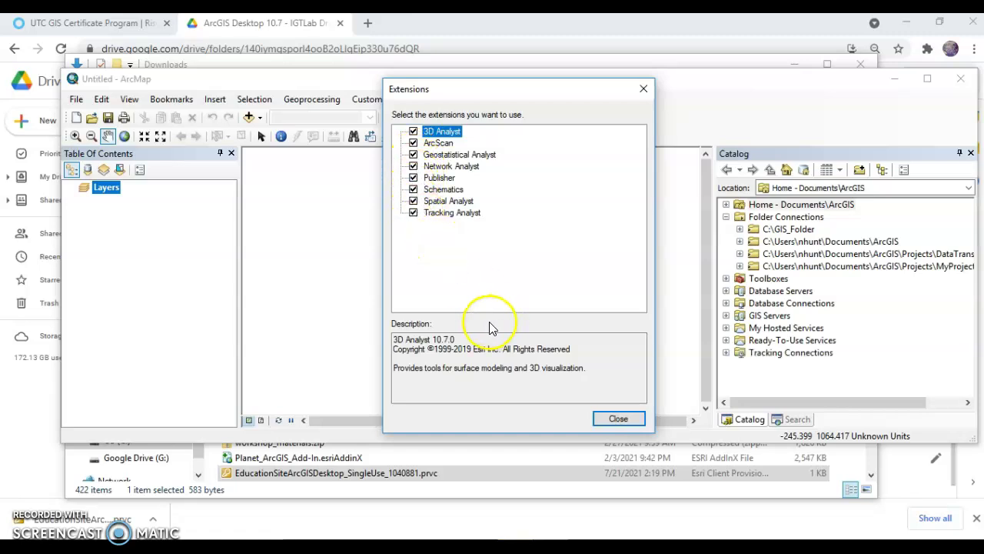
click(618, 419)
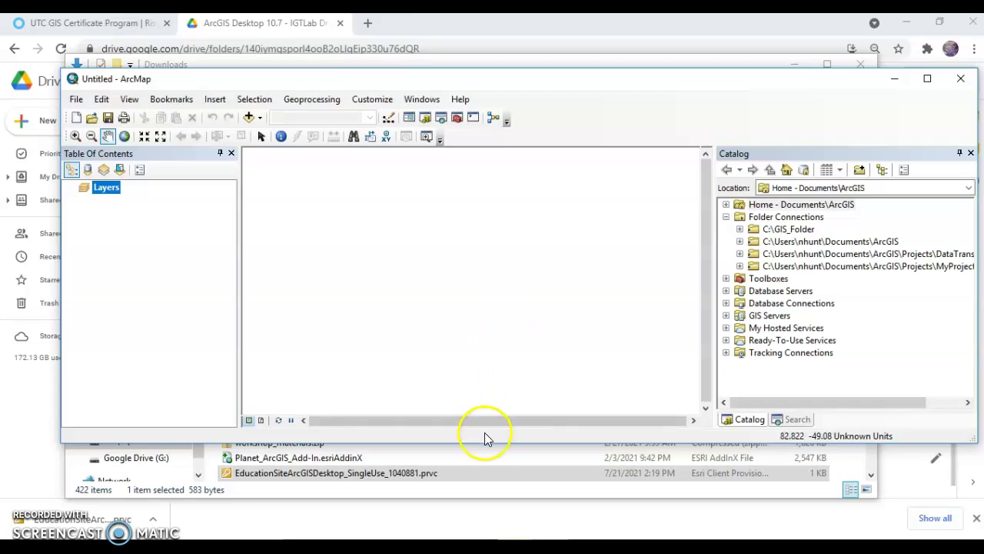
drag(484, 445, 484, 531)
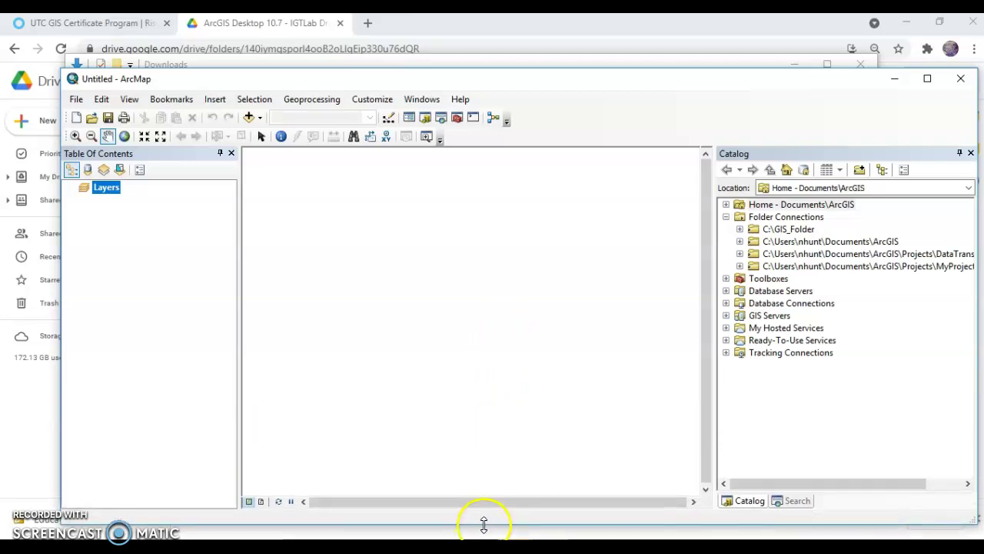